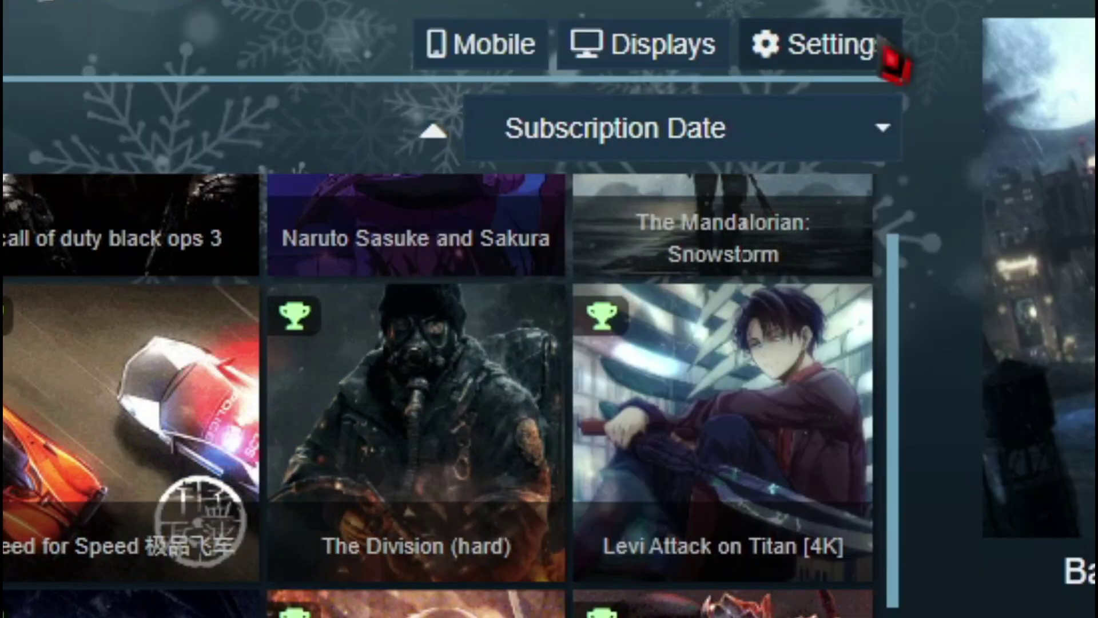
Step: In Settings, keep playback on Stop (free memory) when other apps are maximized or fullscreen
{"action": "left_click", "coordinate": [890, 58]}
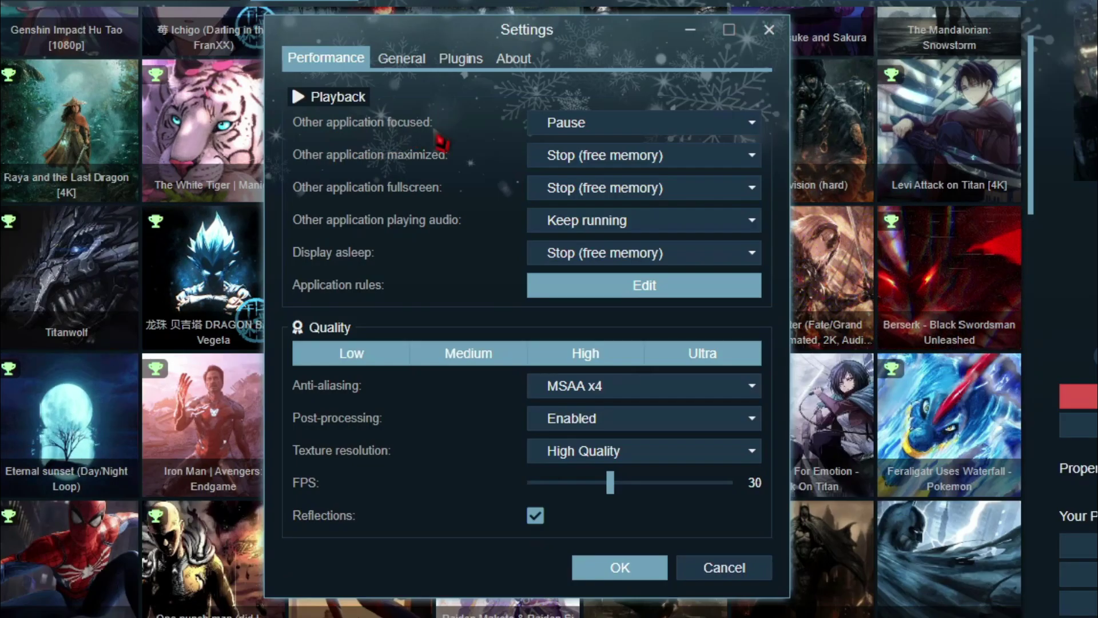
{"action": "left_click", "coordinate": [627, 133]}
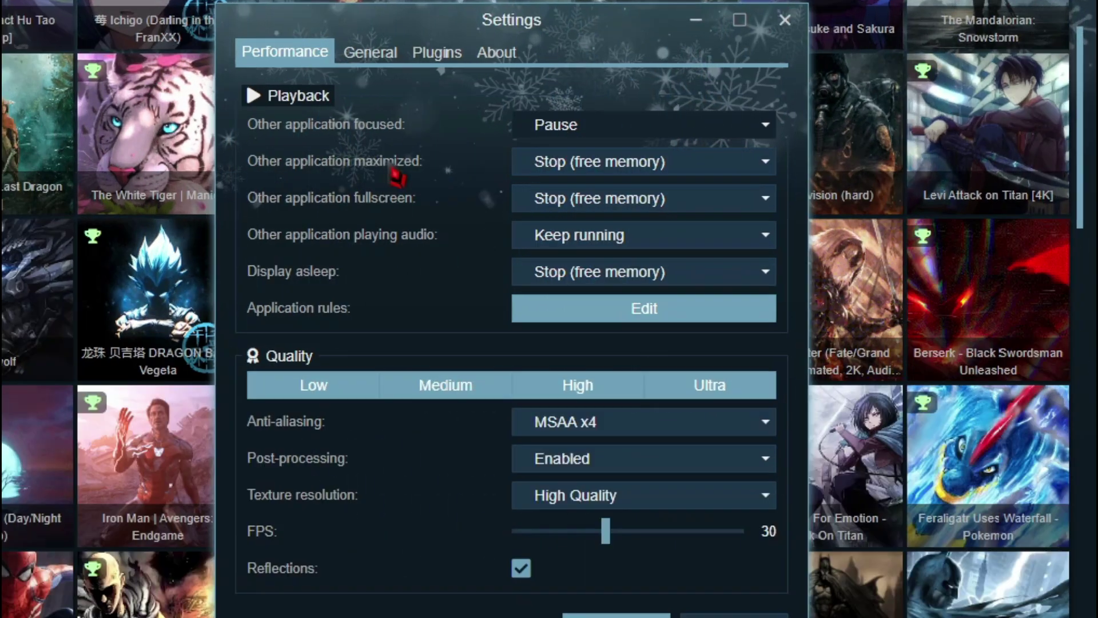
{"action": "left_click", "coordinate": [589, 169]}
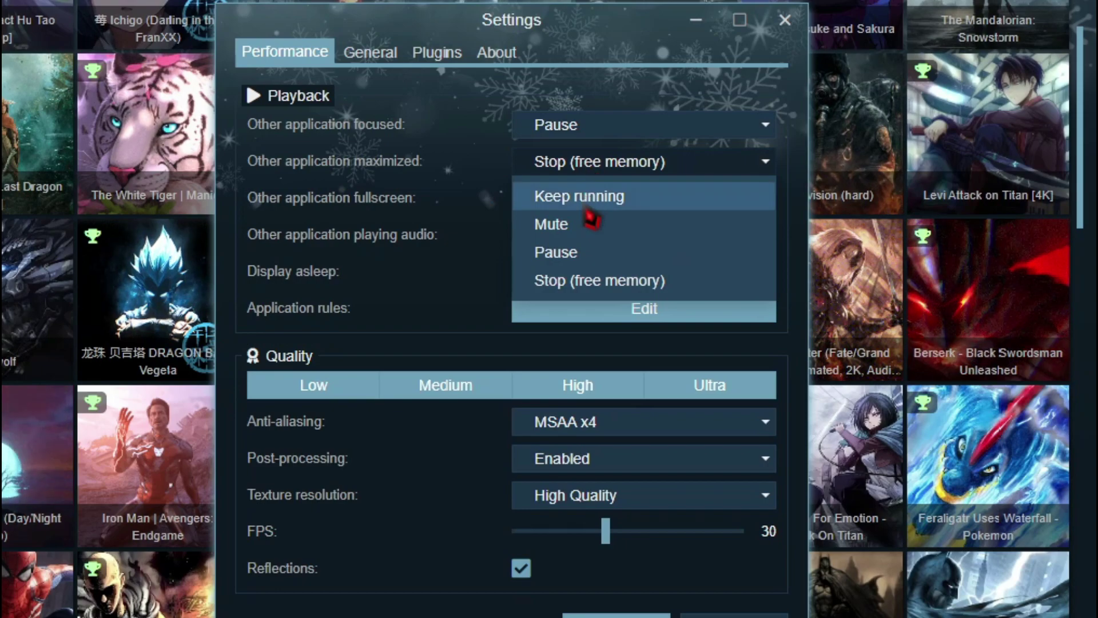
{"action": "left_click", "coordinate": [595, 279]}
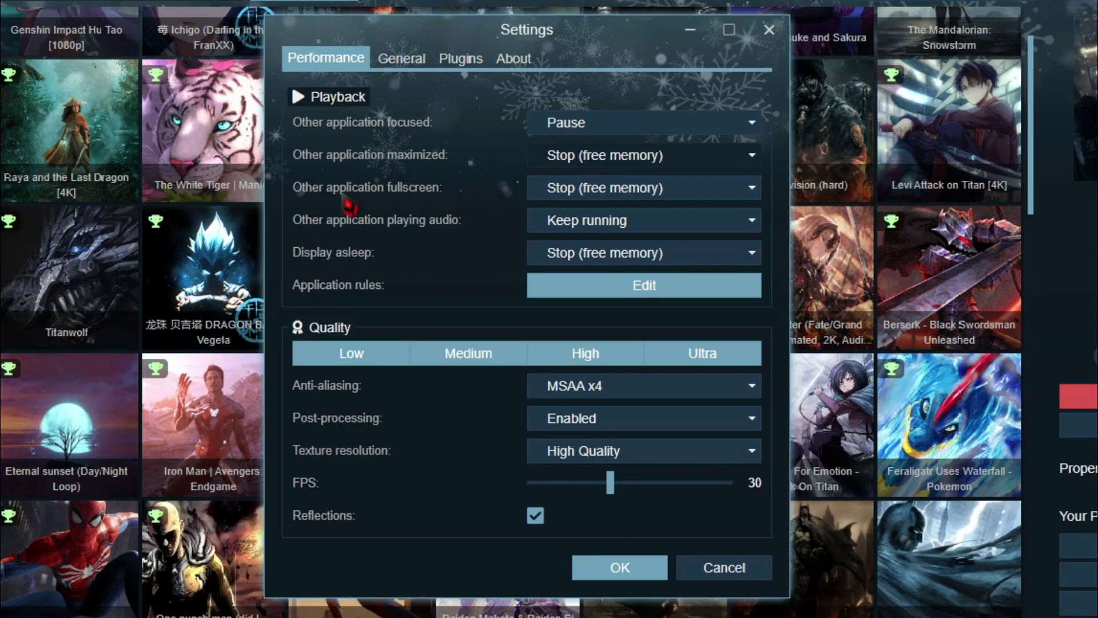
{"action": "left_click", "coordinate": [611, 200]}
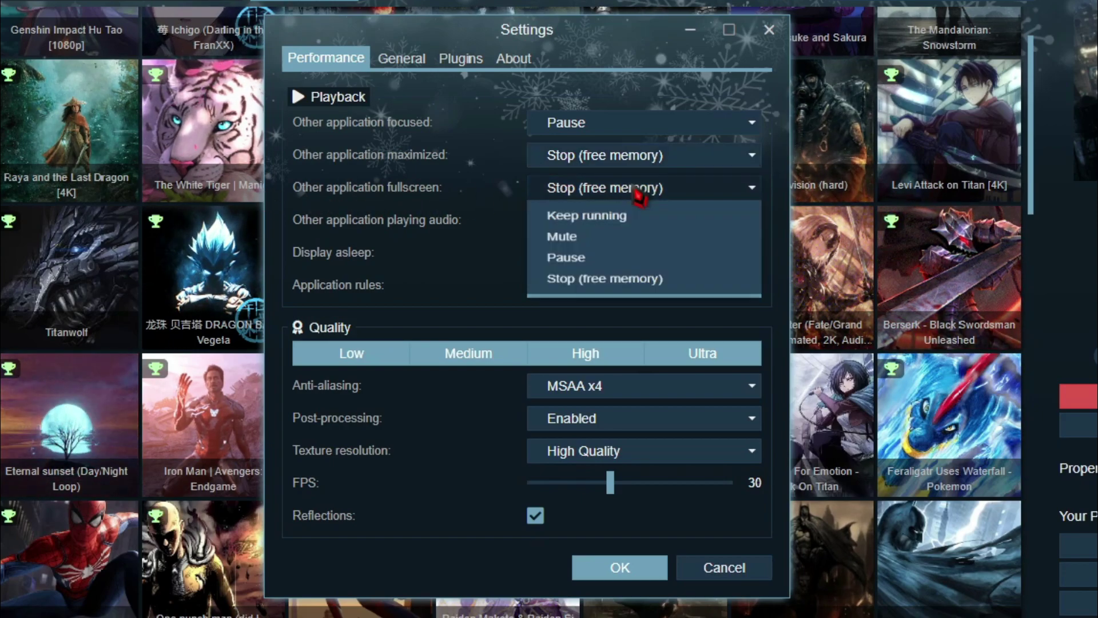
{"action": "left_click", "coordinate": [613, 281]}
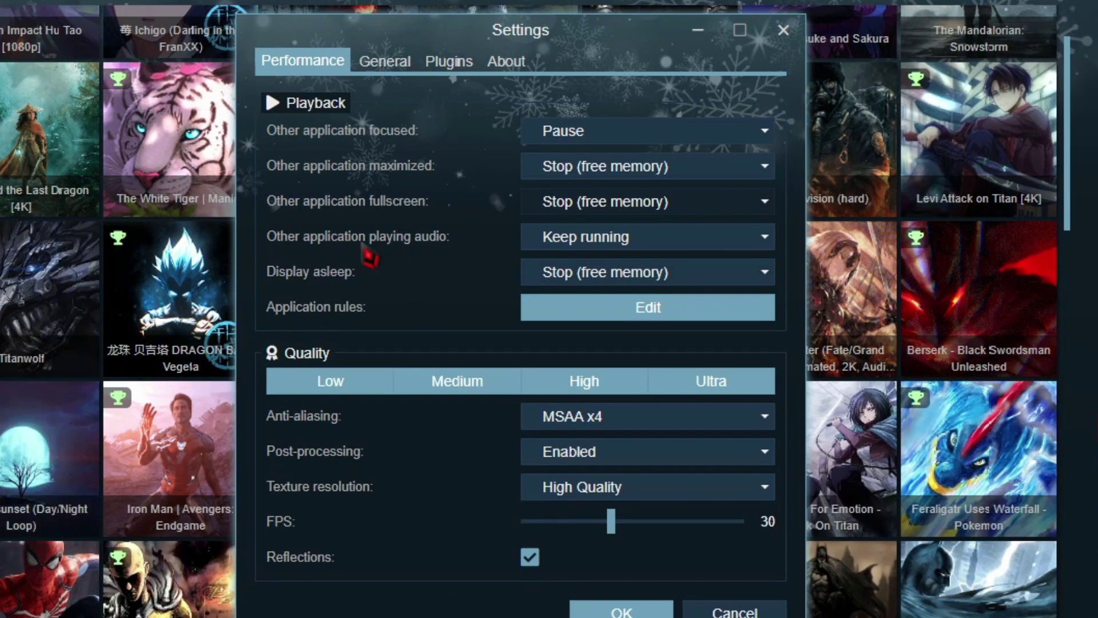
Step: Keep the wallpaper running while other apps play audio, and stopped when the display sleeps
{"action": "left_click", "coordinate": [652, 245]}
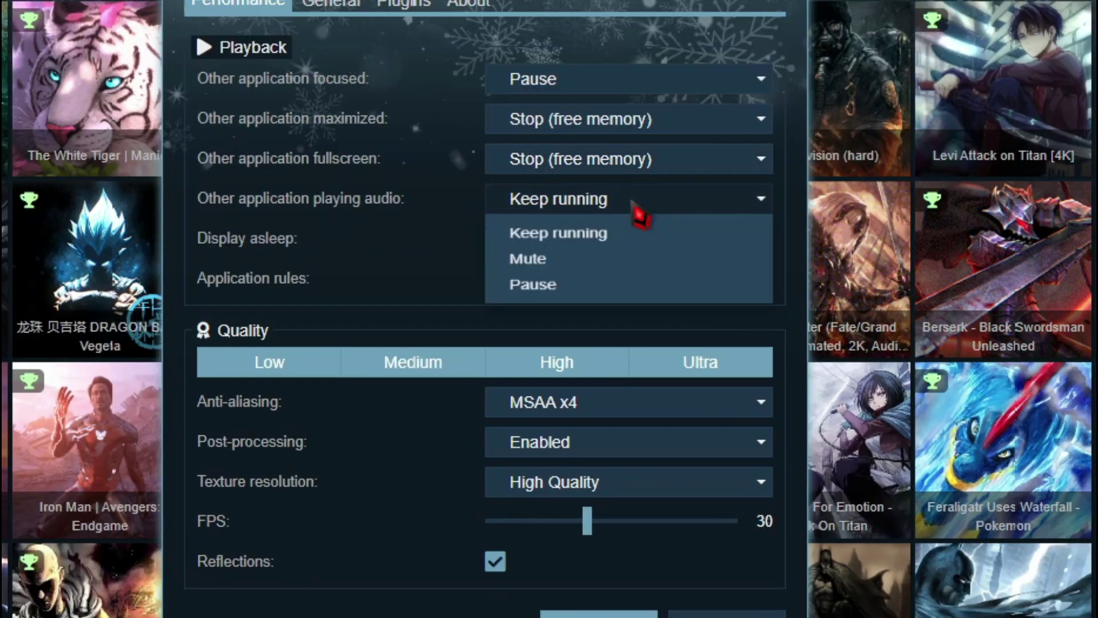
{"action": "left_click", "coordinate": [612, 287]}
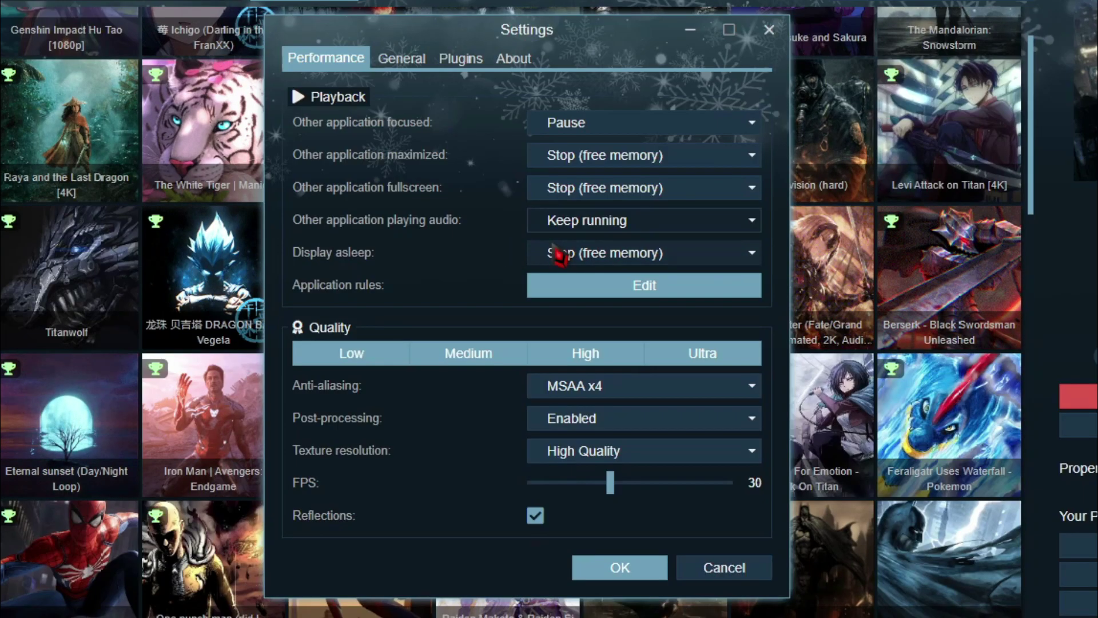
{"action": "left_click", "coordinate": [557, 254]}
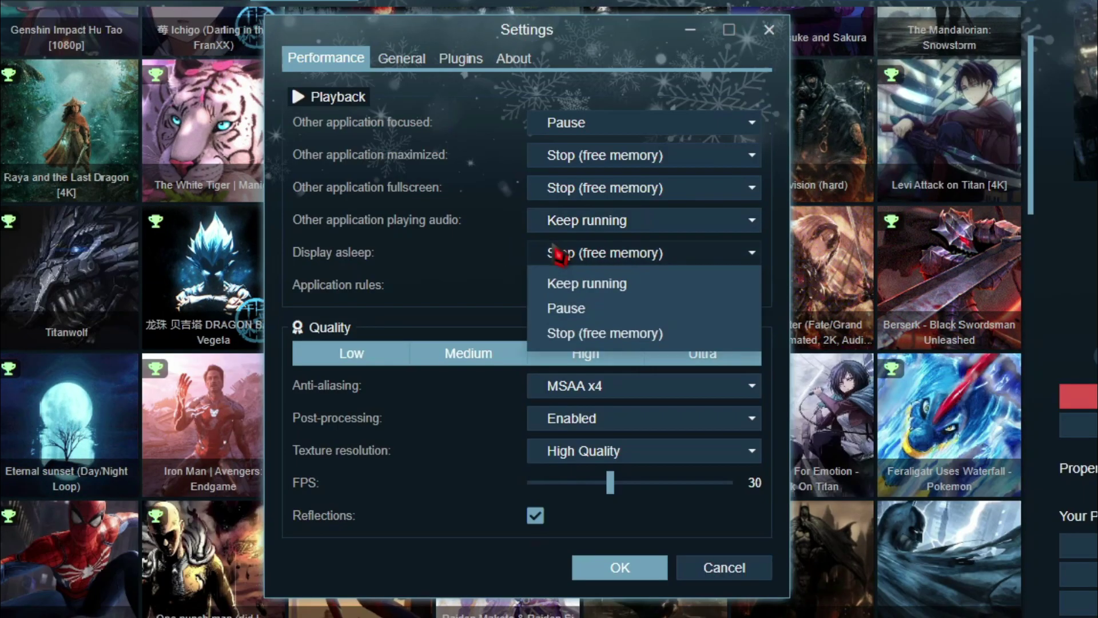
{"action": "left_click", "coordinate": [608, 331]}
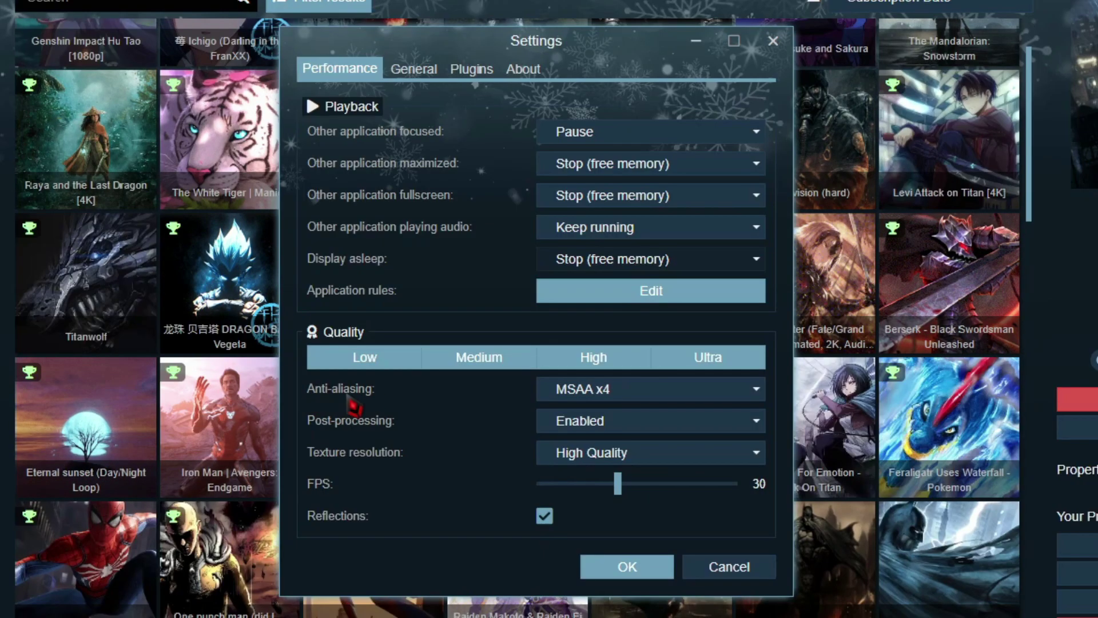
{"action": "left_click", "coordinate": [620, 395]}
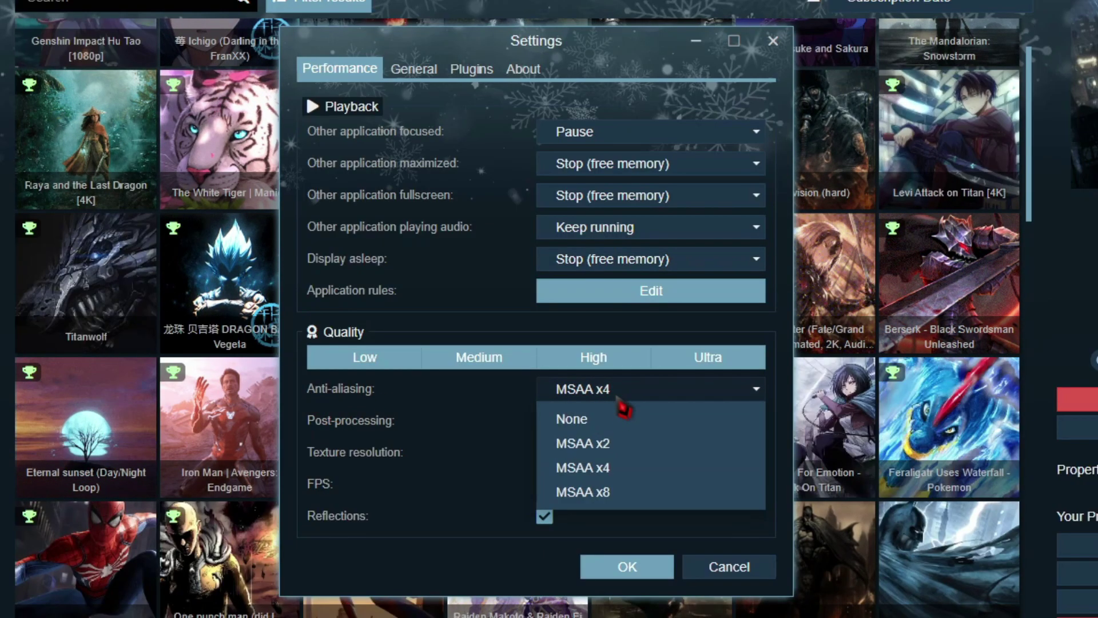
{"action": "left_click", "coordinate": [612, 491]}
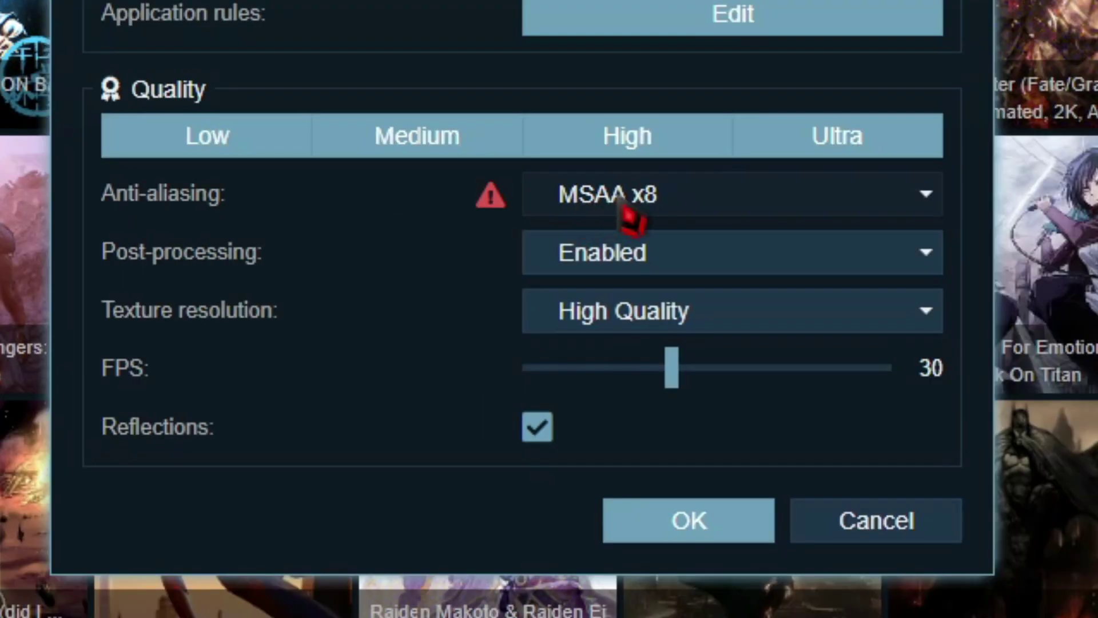
{"action": "left_click", "coordinate": [672, 184]}
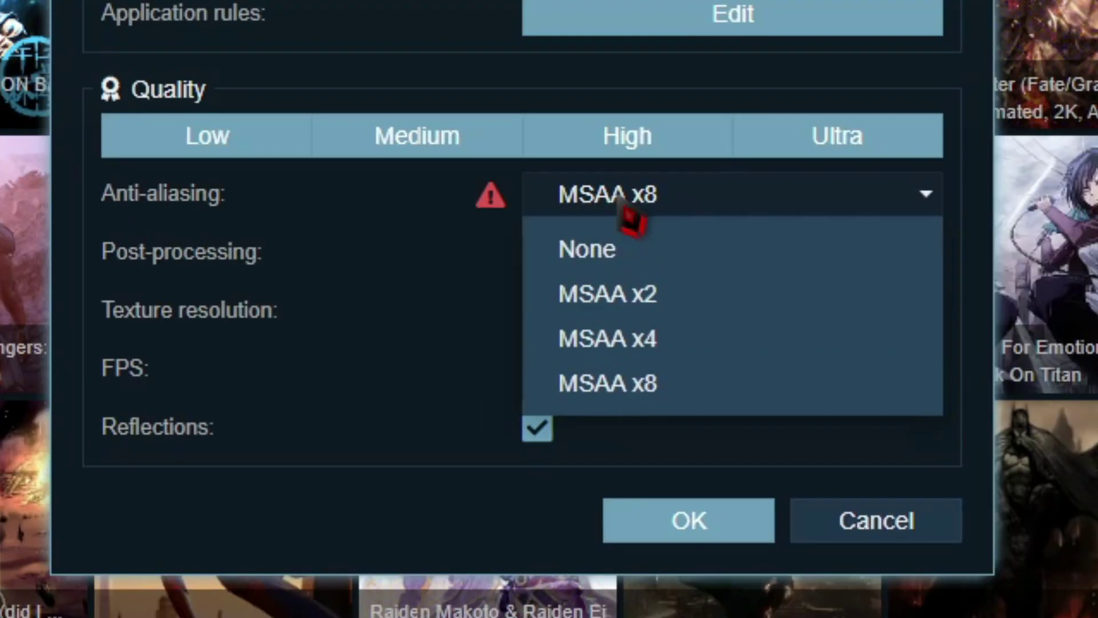
{"action": "left_click", "coordinate": [663, 338]}
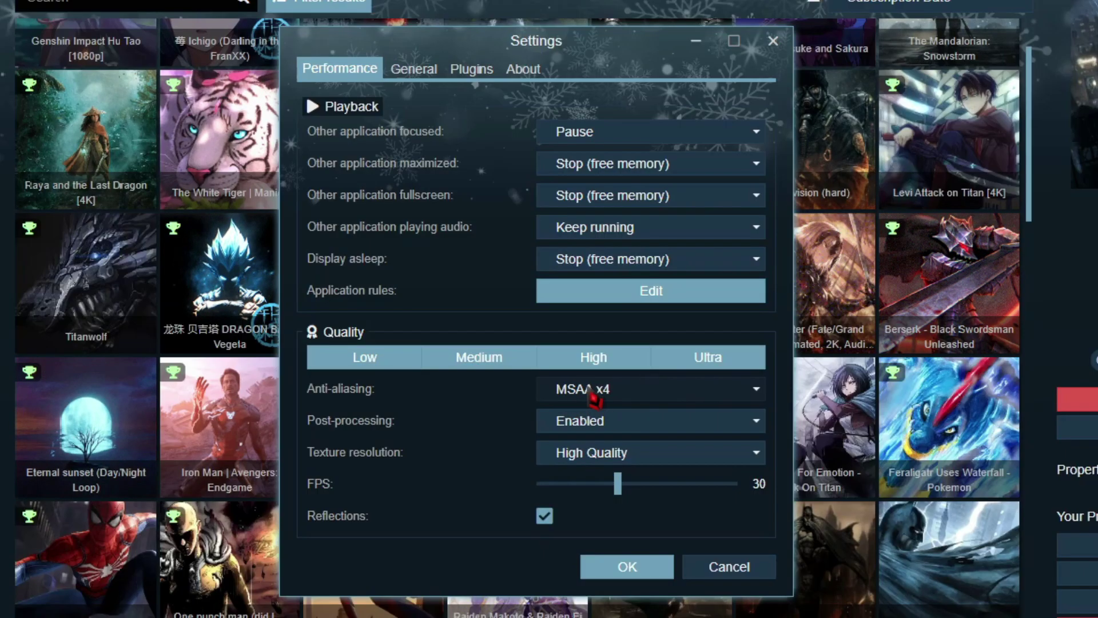
{"action": "left_click", "coordinate": [589, 395]}
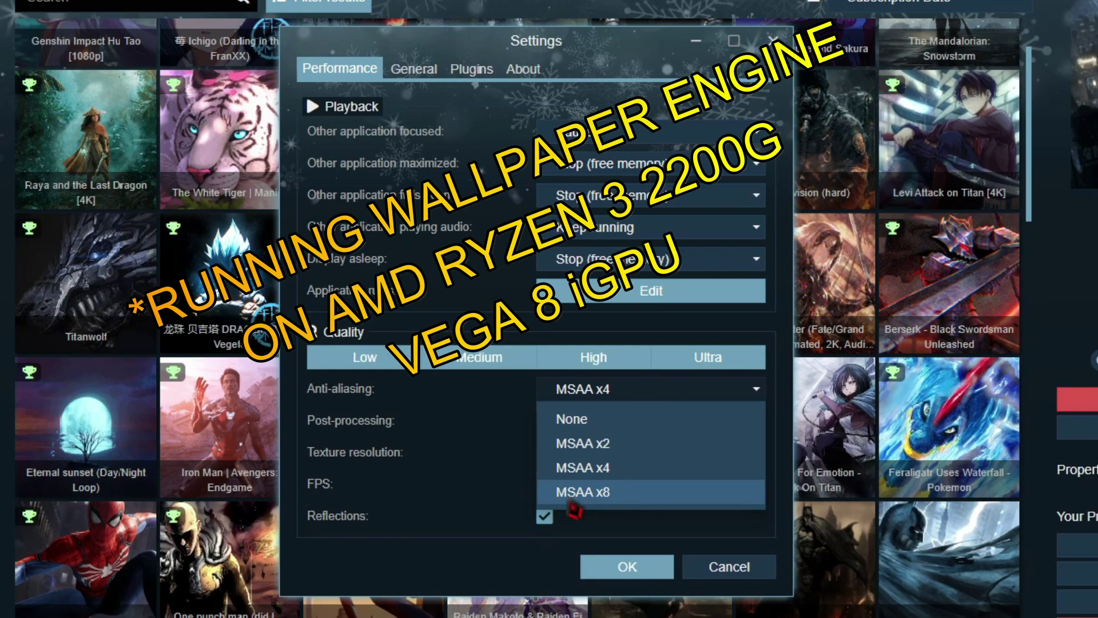
{"action": "left_click", "coordinate": [604, 499]}
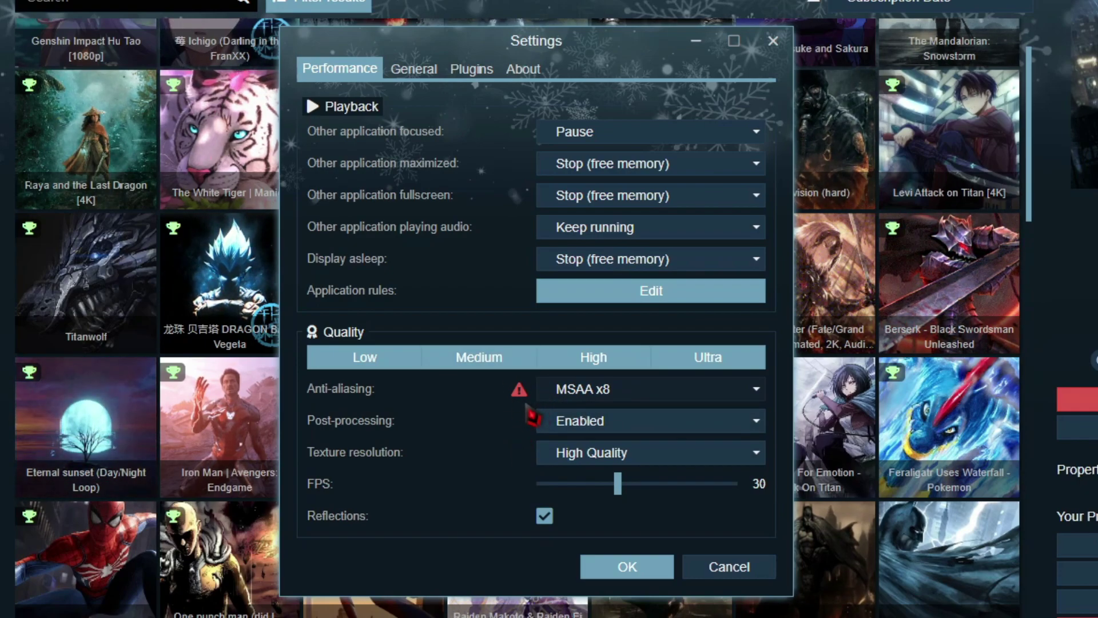
{"action": "mouse_move", "coordinate": [526, 407]}
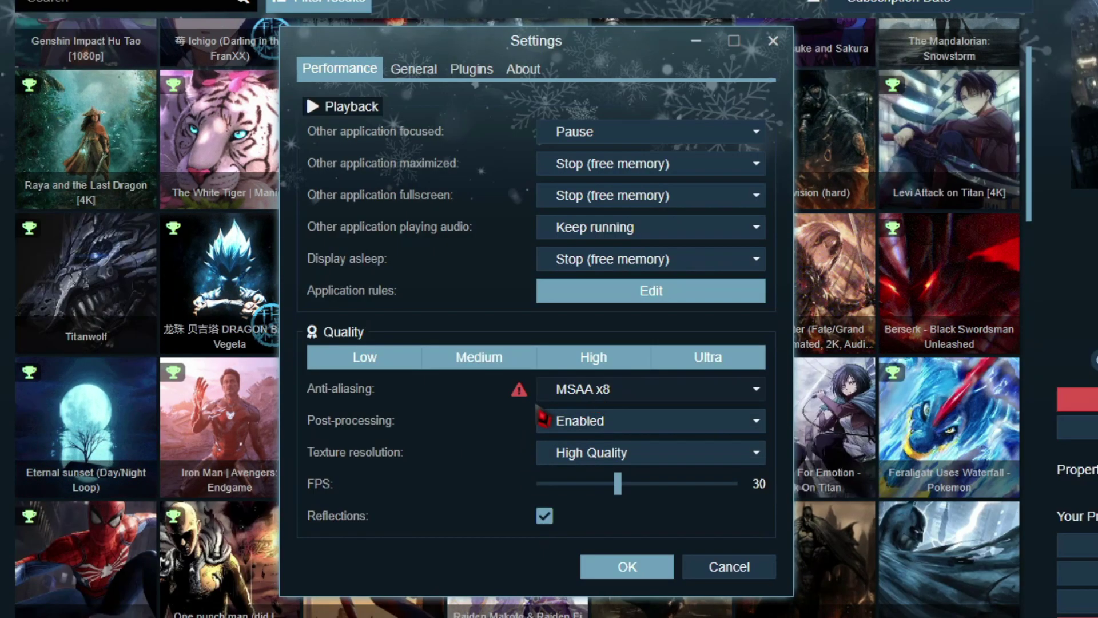
{"action": "left_click", "coordinate": [568, 400]}
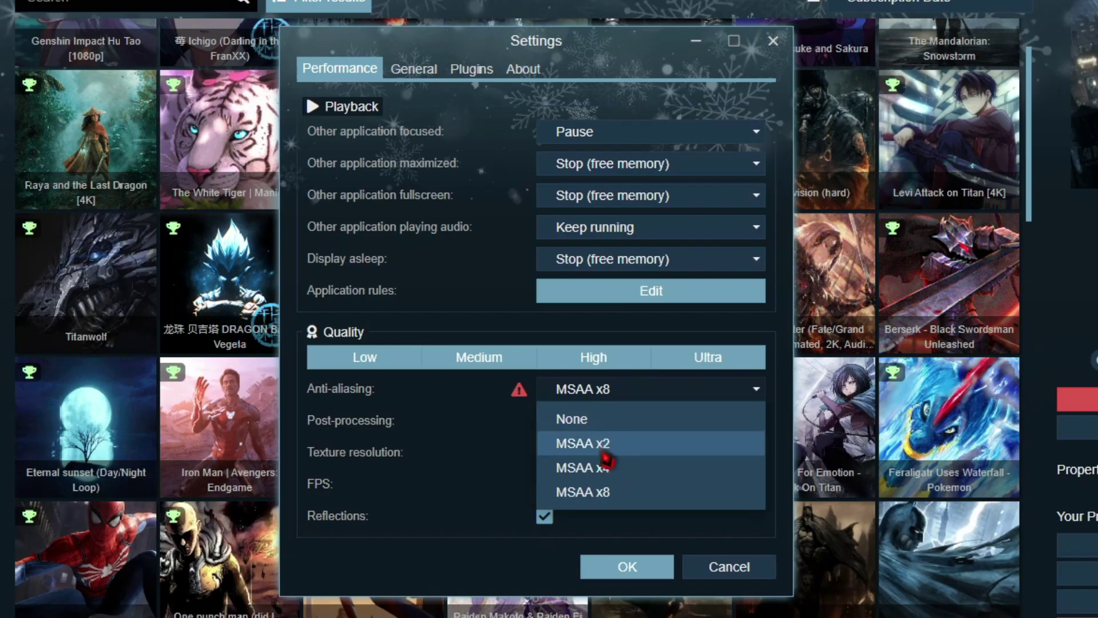
{"action": "left_click", "coordinate": [589, 466]}
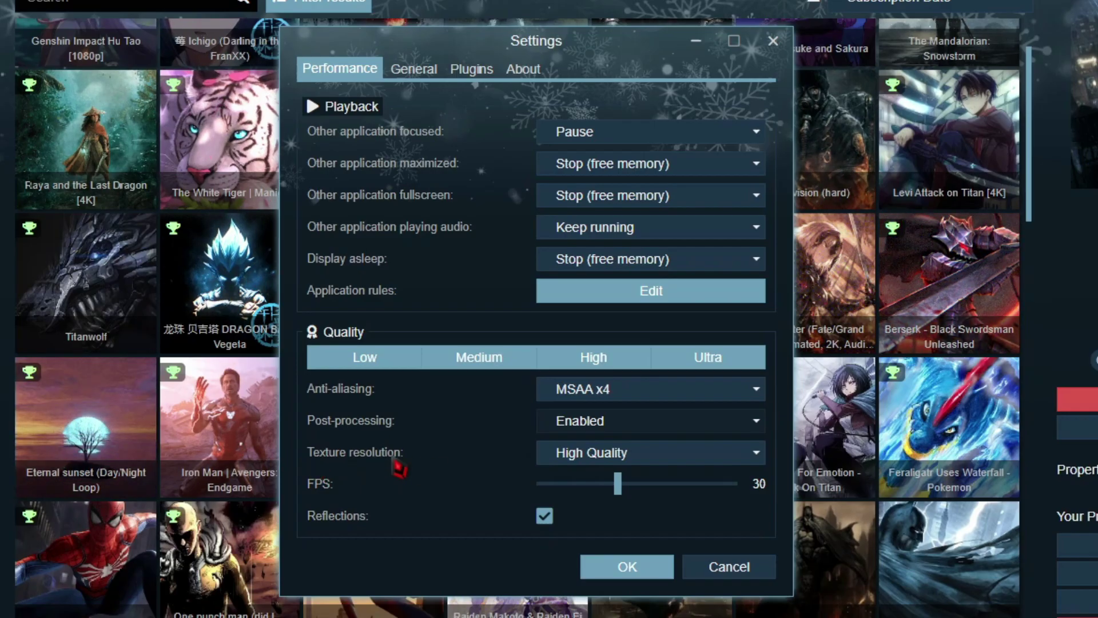
Step: Keep texture resolution at High Quality and set the FPS limit to 30
{"action": "left_click", "coordinate": [581, 458]}
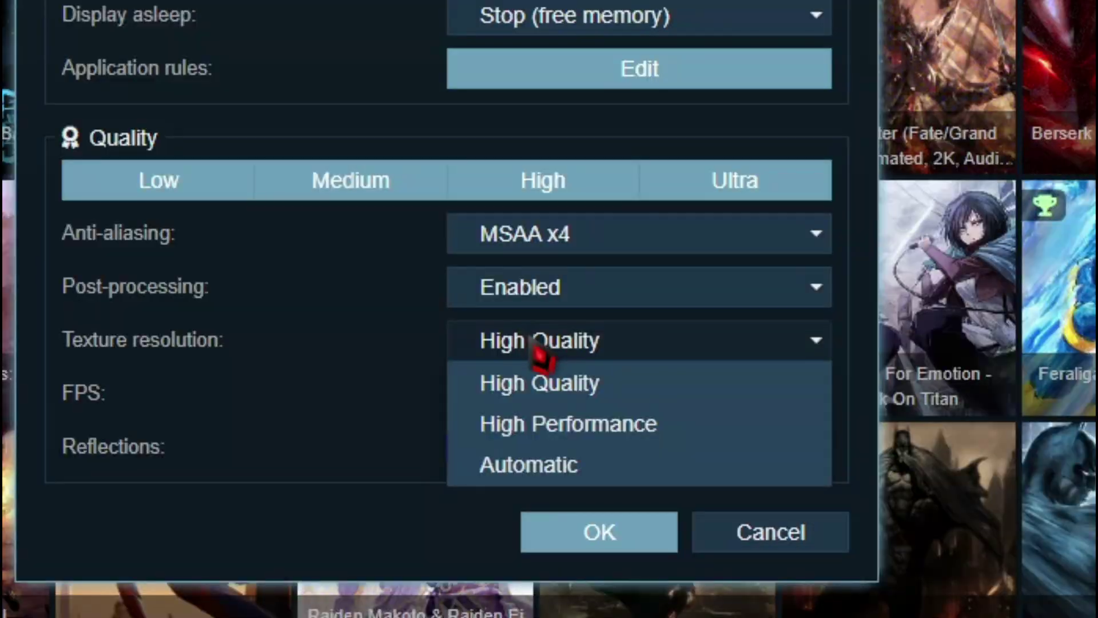
{"action": "left_click", "coordinate": [579, 389]}
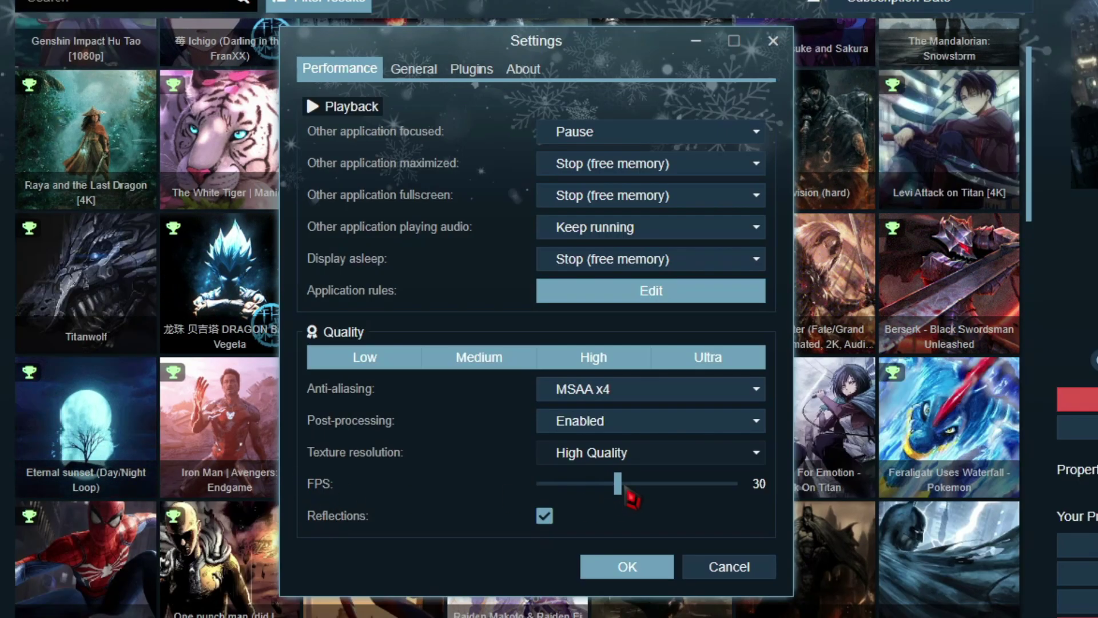
{"action": "left_click_drag", "start_coordinate": [625, 489], "coordinate": [784, 485]}
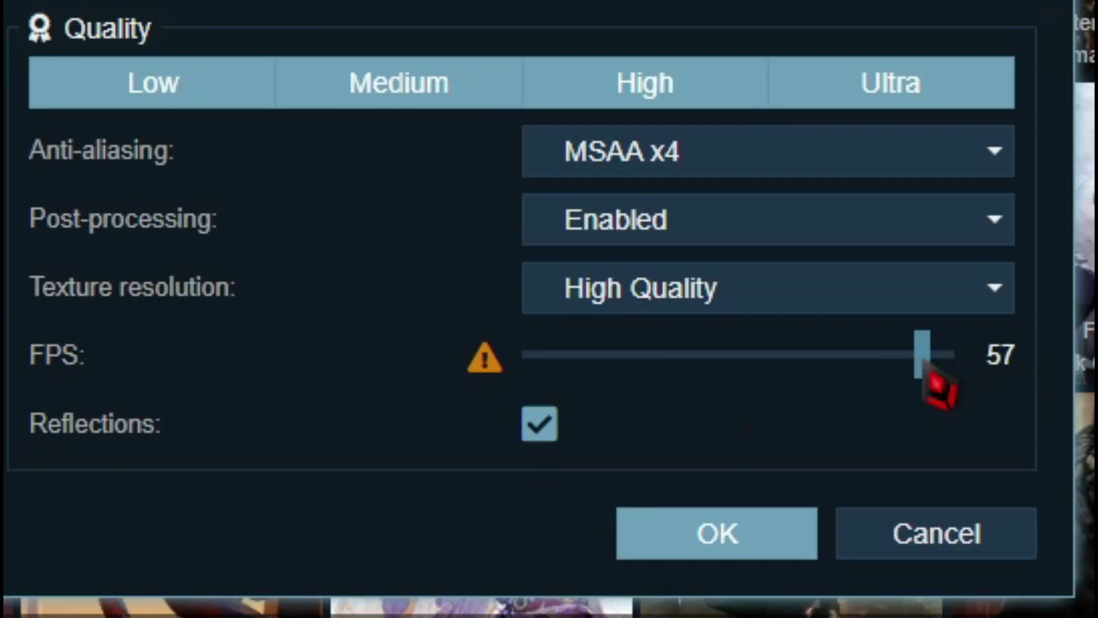
{"action": "left_click_drag", "start_coordinate": [931, 377], "coordinate": [954, 357]}
Step: Turn wallpaper reflections off
{"action": "mouse_move", "coordinate": [487, 365]}
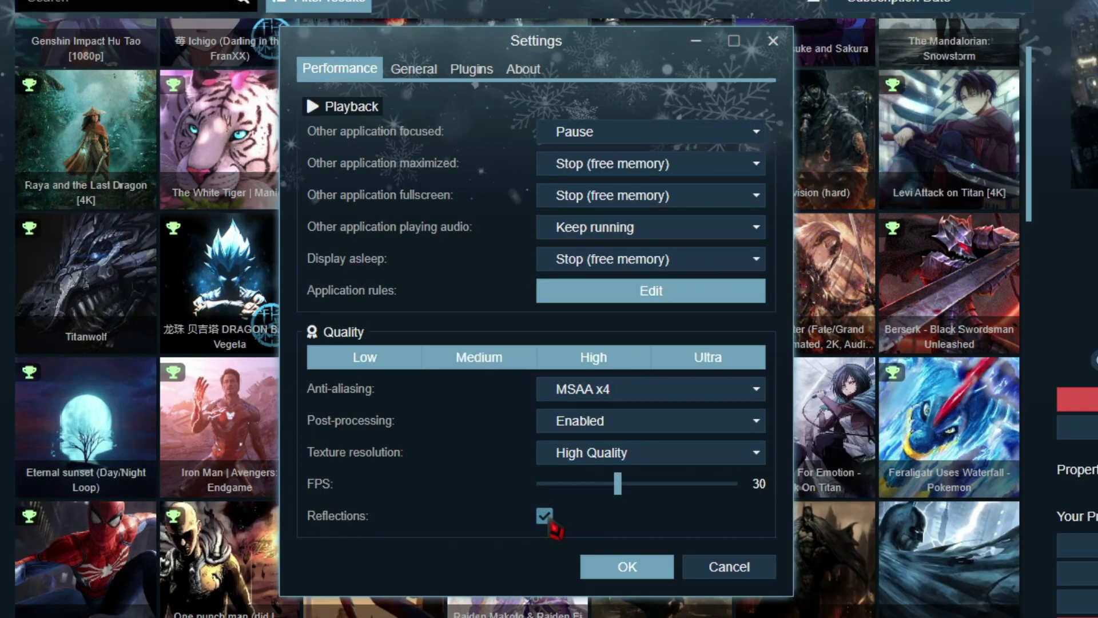
{"action": "left_click", "coordinate": [546, 518]}
{"action": "left_click", "coordinate": [546, 518]}
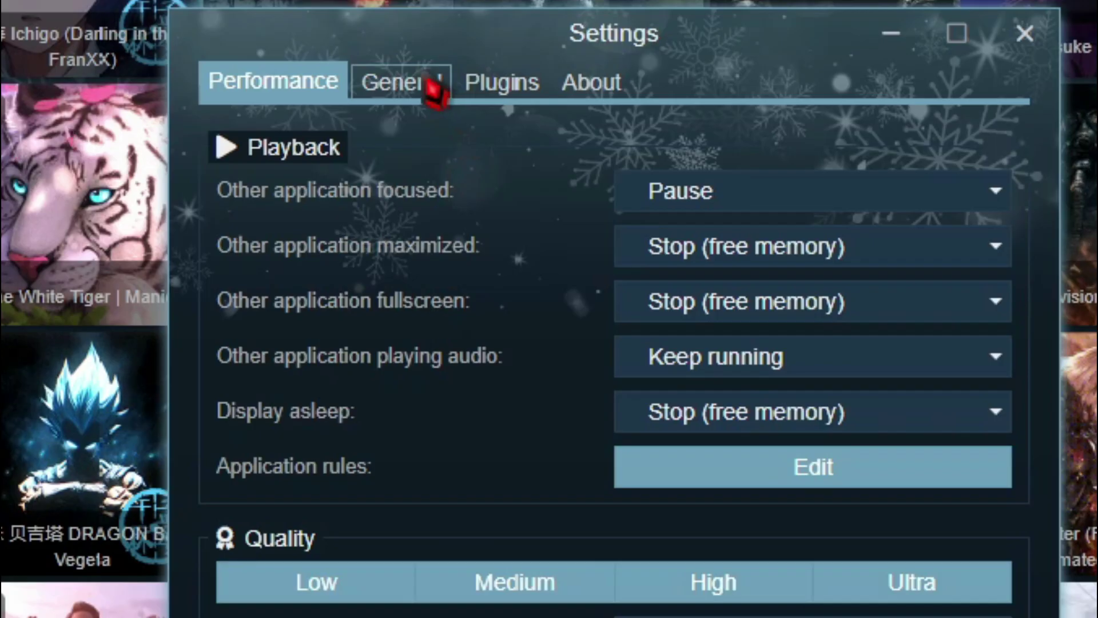
Step: On the General tab, leave Use seasonal theming enabled after toggling it
{"action": "left_click", "coordinate": [429, 85]}
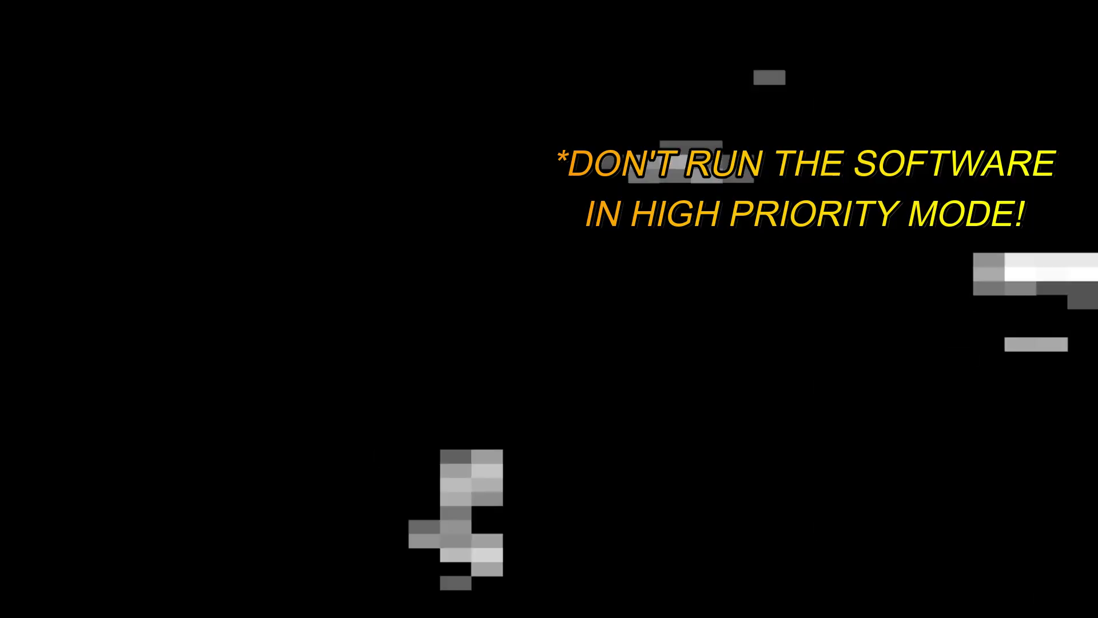
{"action": "scroll", "coordinate": [454, 363], "scroll_direction": "down", "scroll_amount": 6}
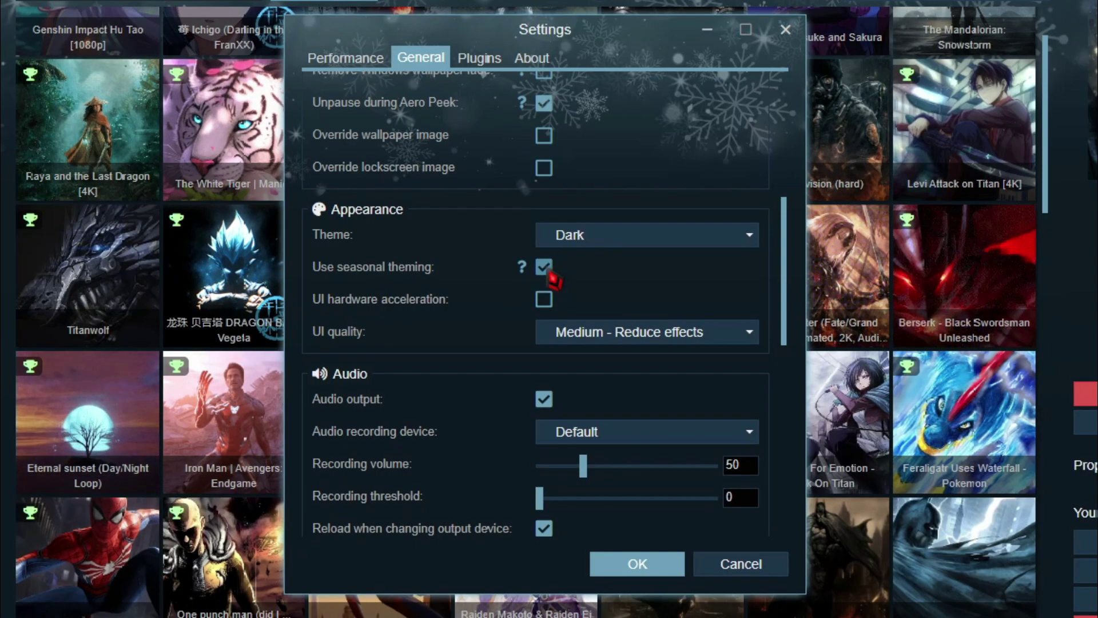
{"action": "left_click", "coordinate": [544, 267]}
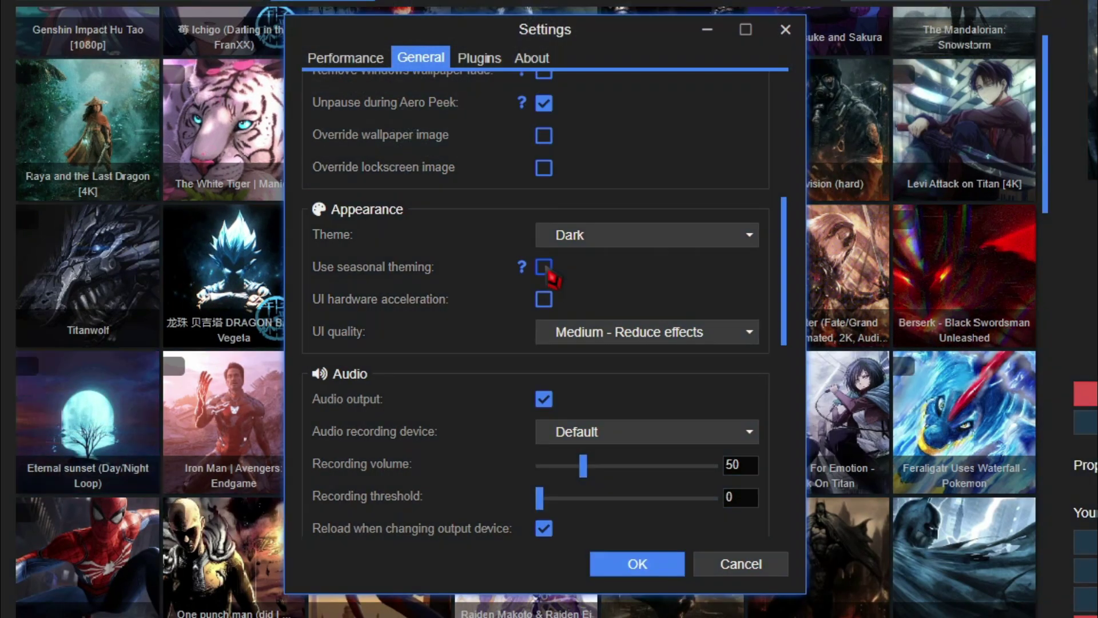
{"action": "left_click", "coordinate": [548, 268]}
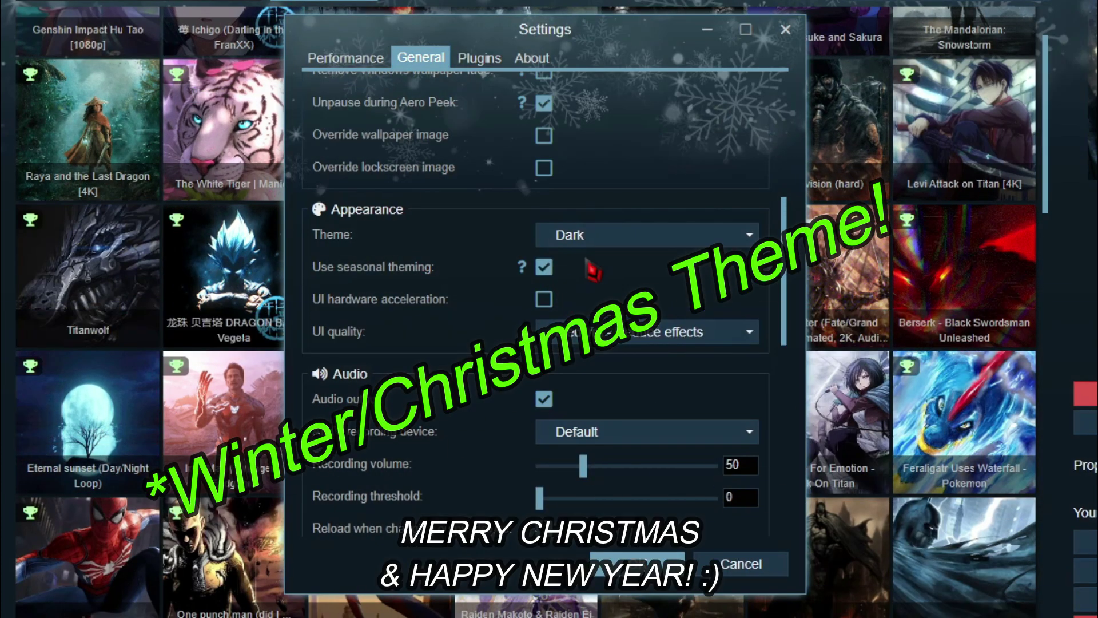
{"action": "left_click", "coordinate": [546, 266]}
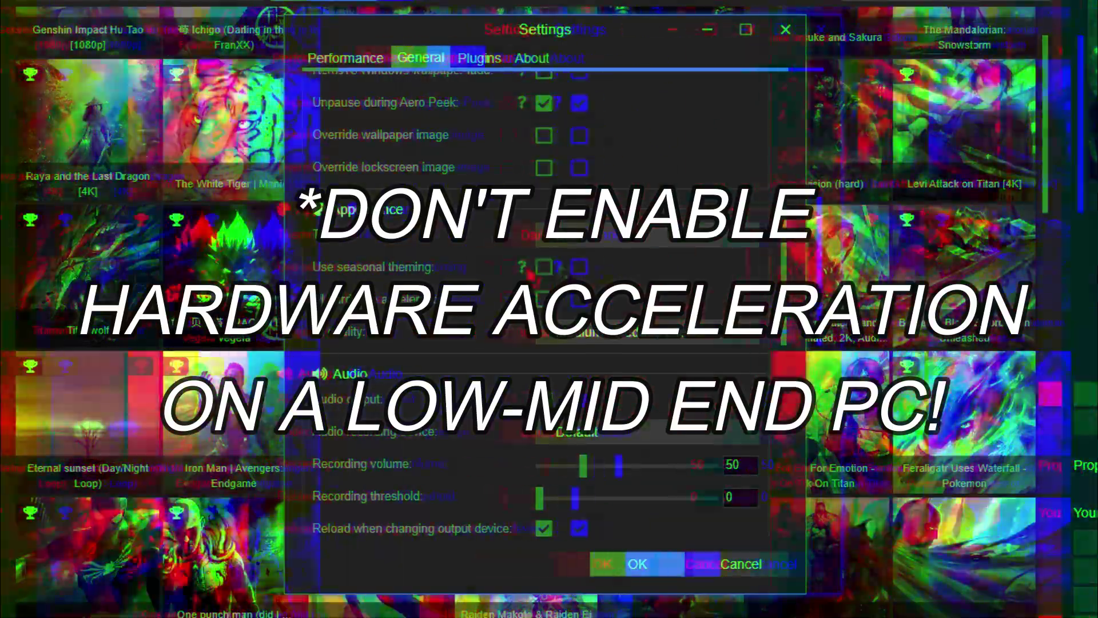
{"action": "left_click", "coordinate": [544, 267]}
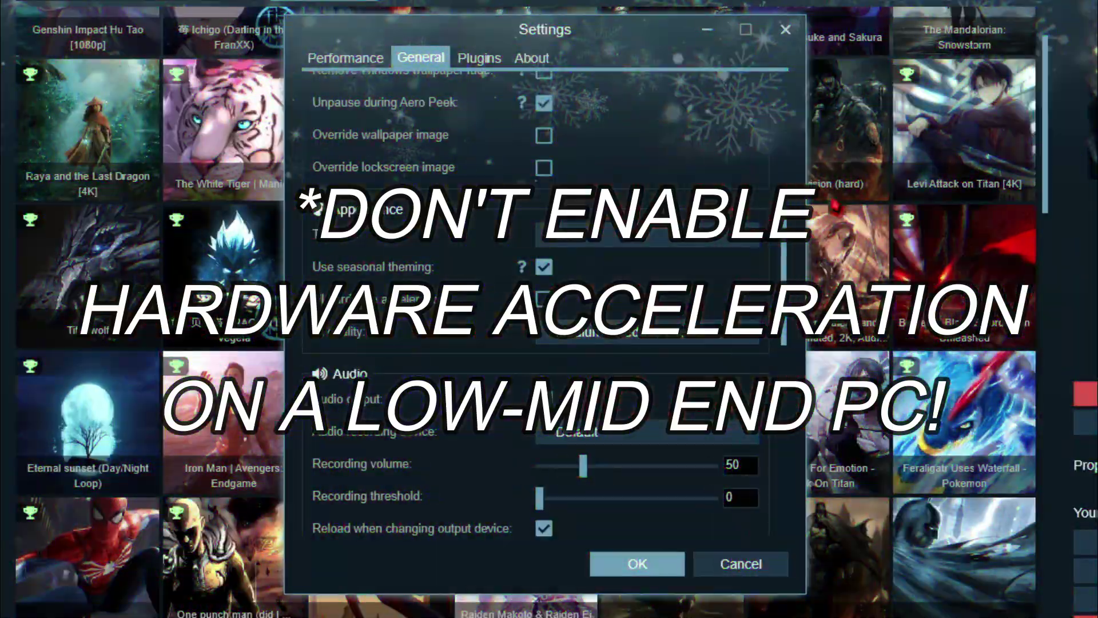
Step: Check the installed plugins list, then save and close the settings with OK
{"action": "scroll", "coordinate": [440, 286], "scroll_direction": "down", "scroll_amount": 6}
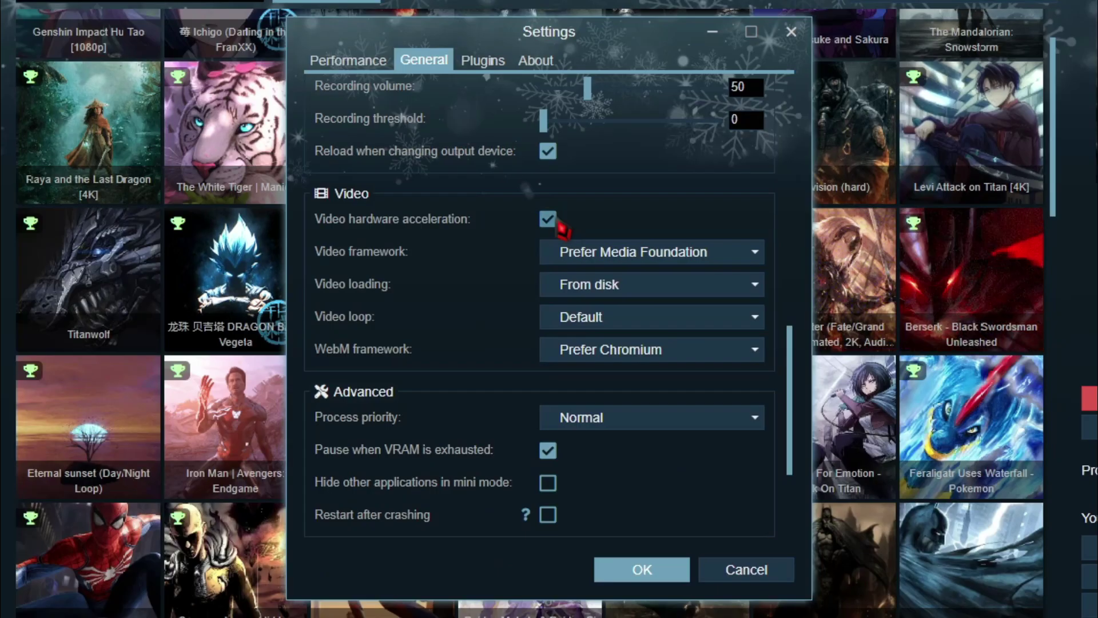
{"action": "scroll", "coordinate": [558, 229], "scroll_direction": "down", "scroll_amount": 3}
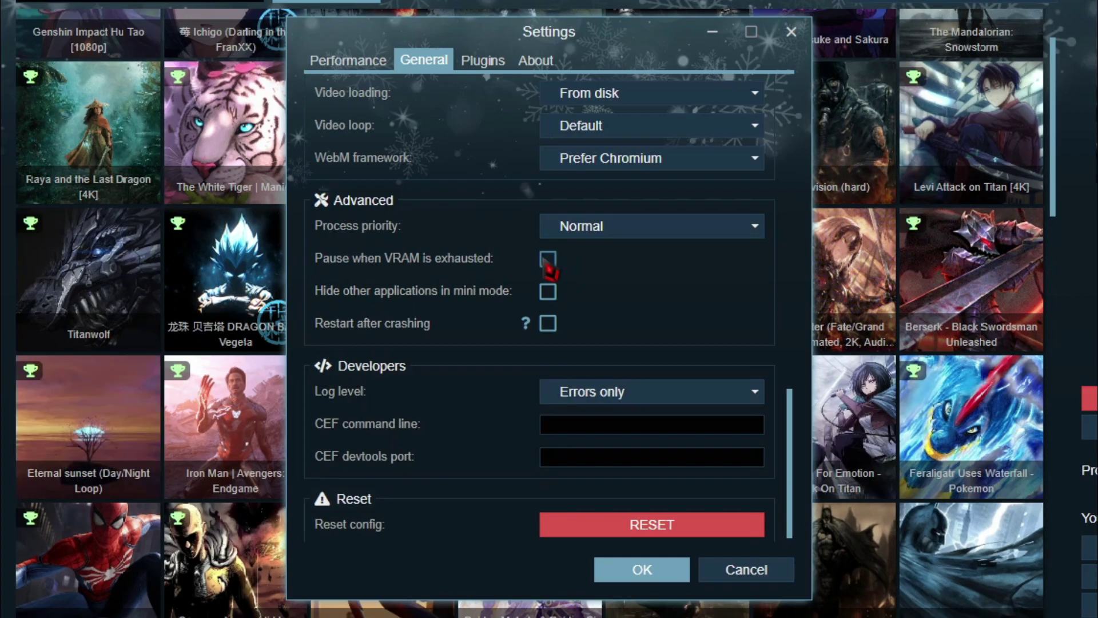
{"action": "left_click", "coordinate": [483, 60]}
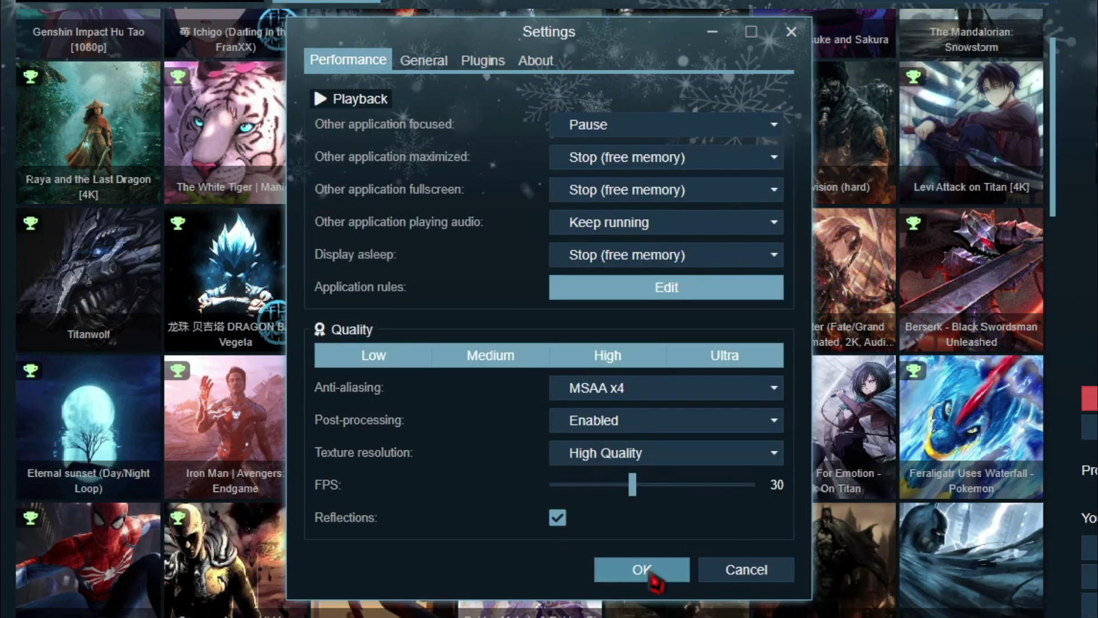
{"action": "left_click", "coordinate": [651, 573]}
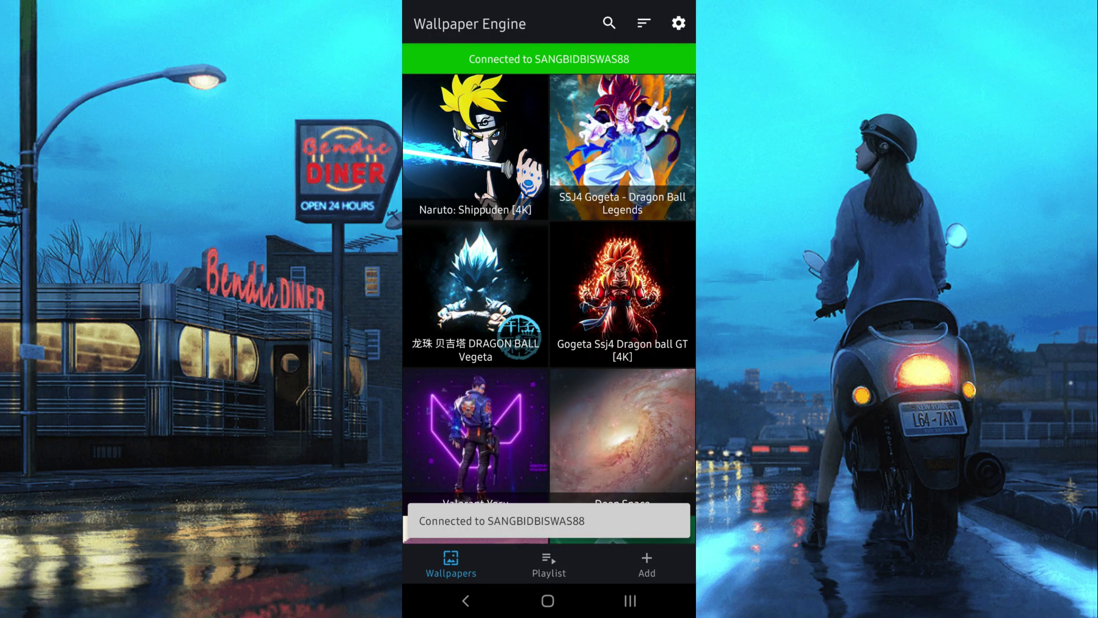
Step: In the mobile app settings, keep a 30 FPS limit with Pause while Saving Battery on
{"action": "left_click", "coordinate": [679, 23]}
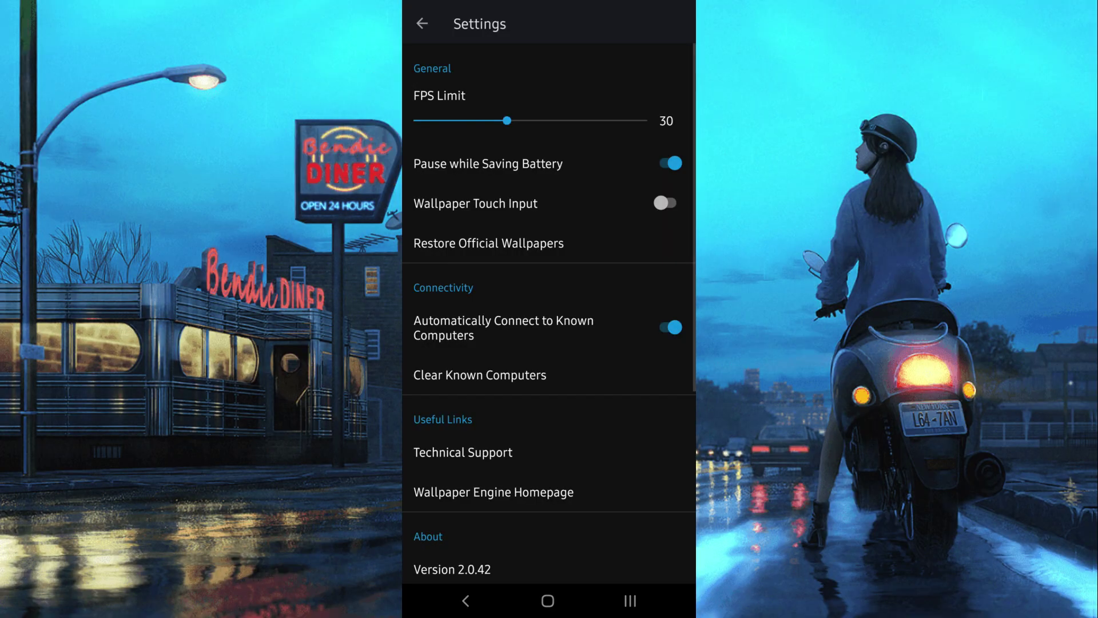
{"action": "mouse_move", "coordinate": [507, 121]}
{"action": "left_mouse_down"}
{"action": "mouse_move", "coordinate": [441, 120]}
{"action": "mouse_move", "coordinate": [647, 121]}
{"action": "mouse_move", "coordinate": [427, 120]}
{"action": "mouse_move", "coordinate": [647, 121]}
{"action": "mouse_move", "coordinate": [461, 121]}
{"action": "mouse_move", "coordinate": [521, 121]}
{"action": "mouse_move", "coordinate": [507, 120]}
{"action": "left_mouse_up"}
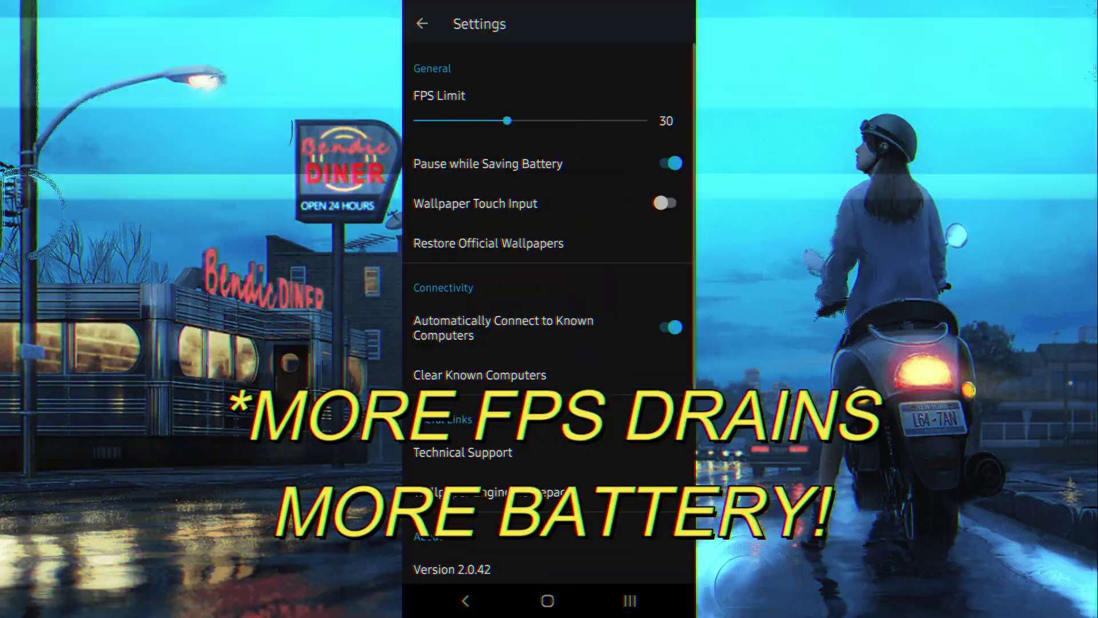
{"action": "left_click", "coordinate": [667, 163]}
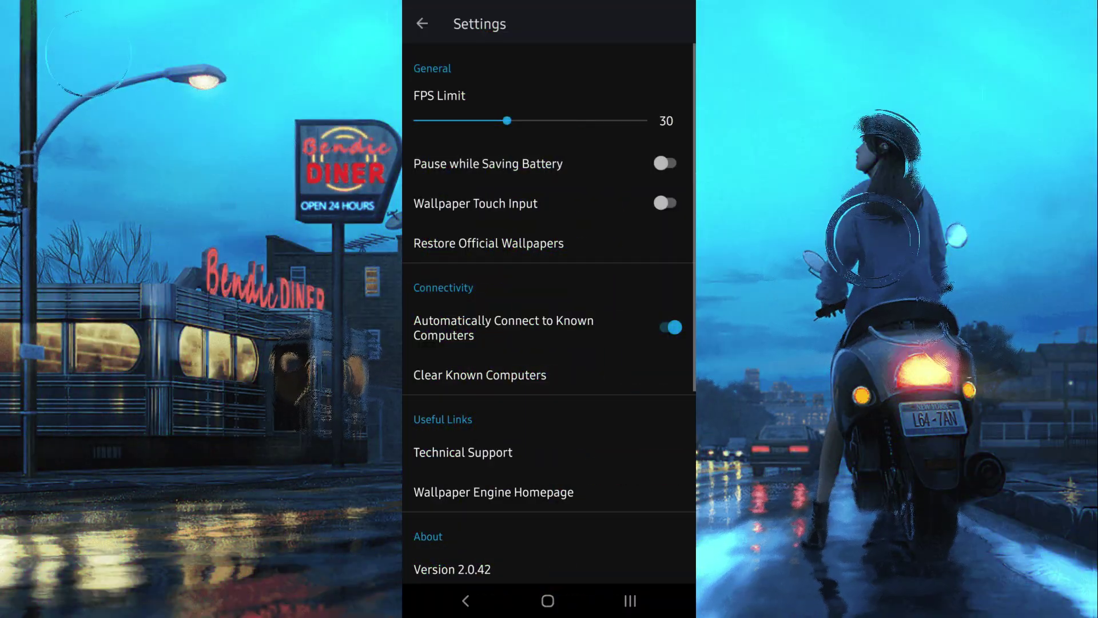
{"action": "left_click", "coordinate": [666, 164]}
{"action": "left_click", "coordinate": [666, 203]}
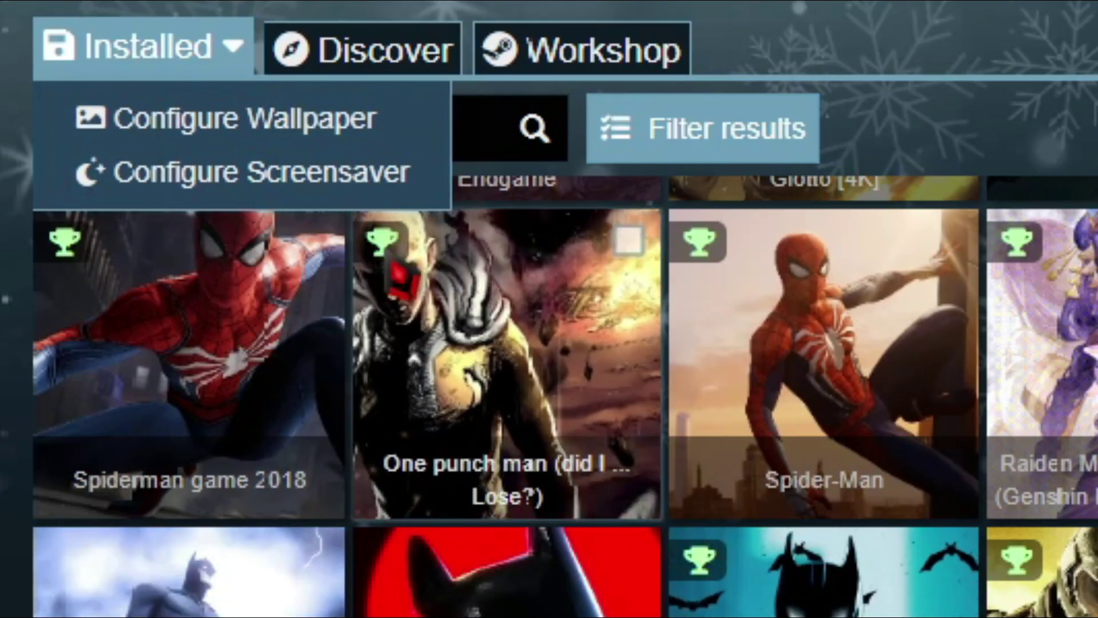
Step: Open the filter sidebar and tick Mobile compatible under Show only
{"action": "left_click", "coordinate": [258, 50]}
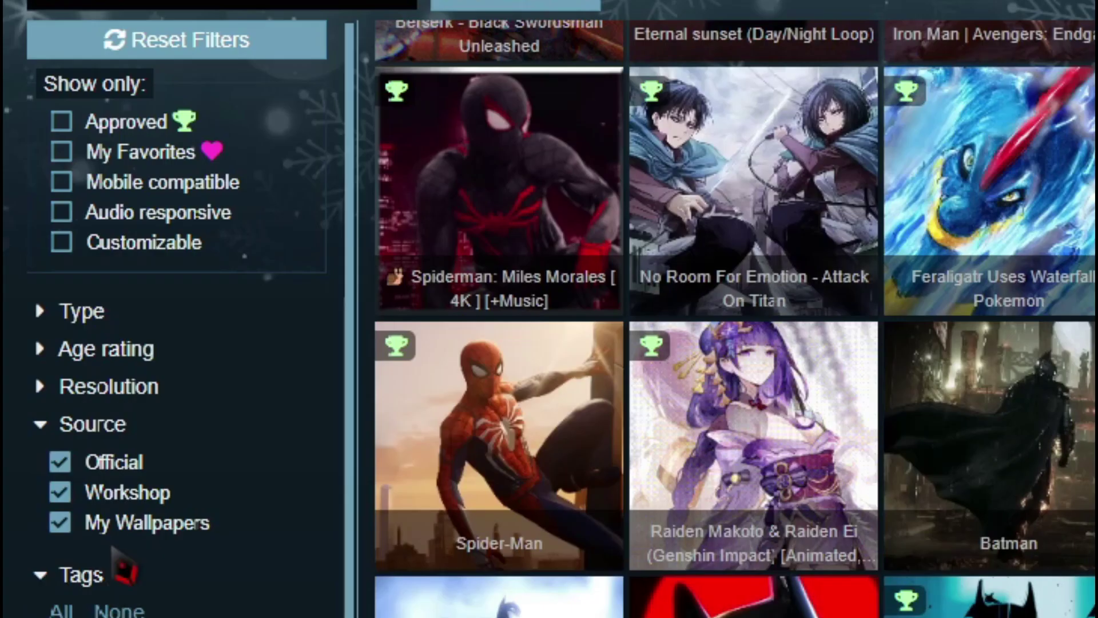
{"action": "left_click", "coordinate": [80, 184]}
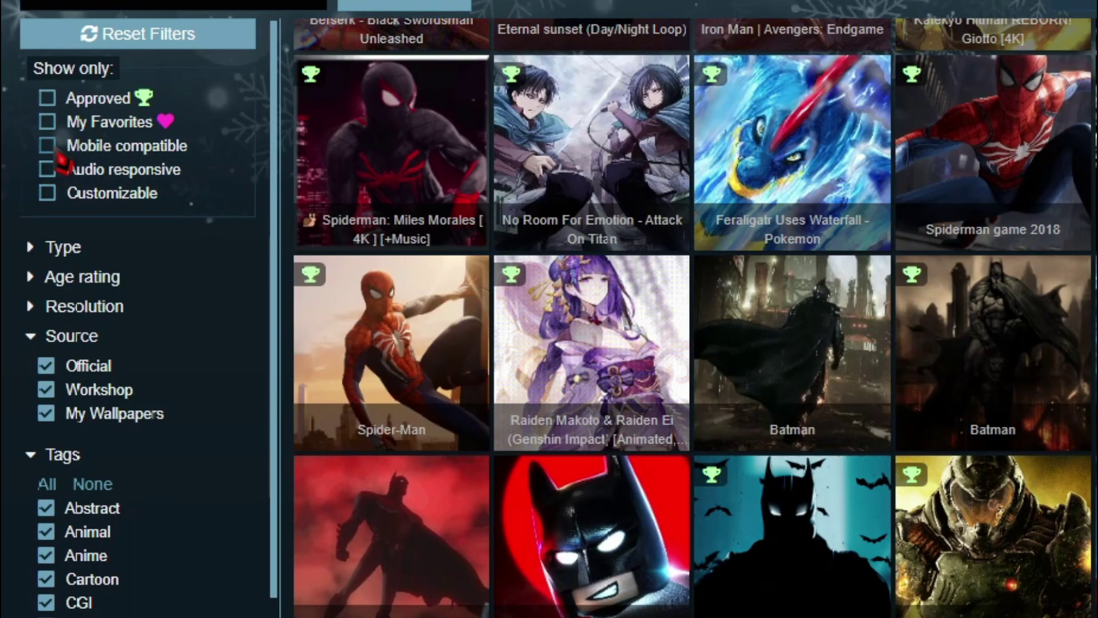